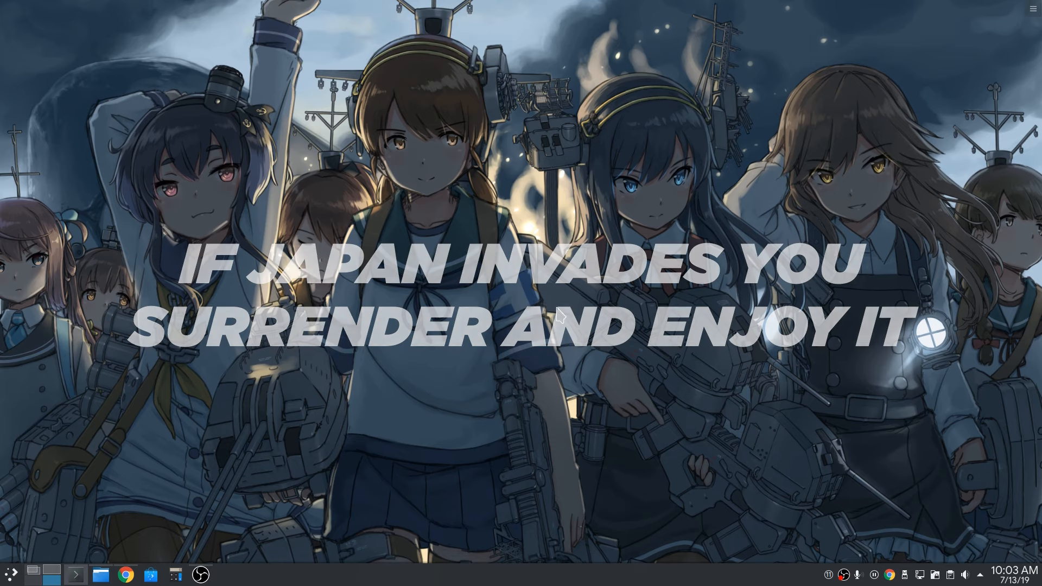
Start Konsole and split it into a top view and a bottom view halved left/right.
key("ctrl+alt+t")
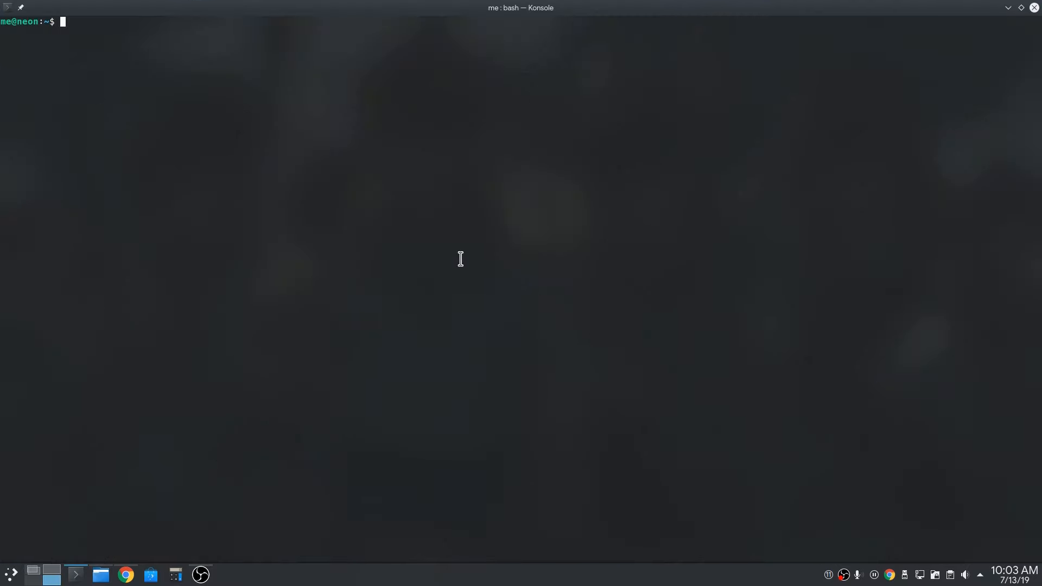
key("ctrl+shift+parenright")
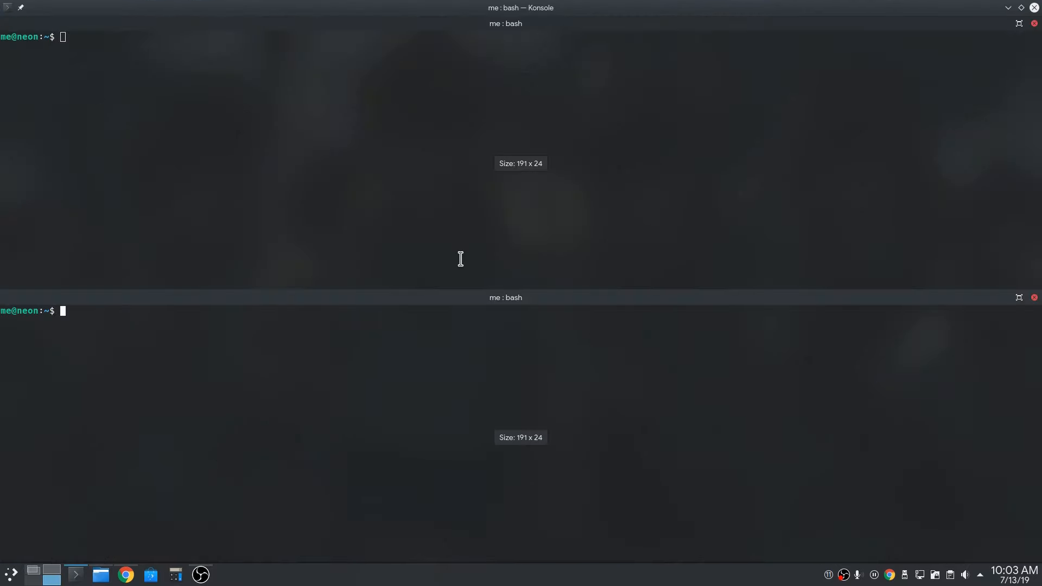
key("ctrl+shift+parenleft")
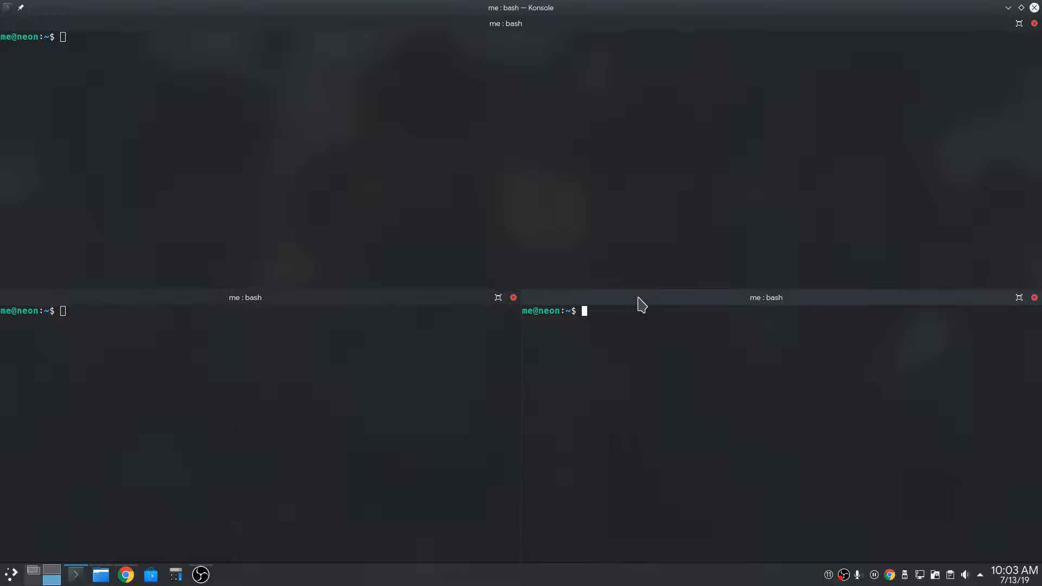
Drag the view headers so the three terminals sit as three side-by-side columns.
left_click_drag(644, 299, 78, 137)
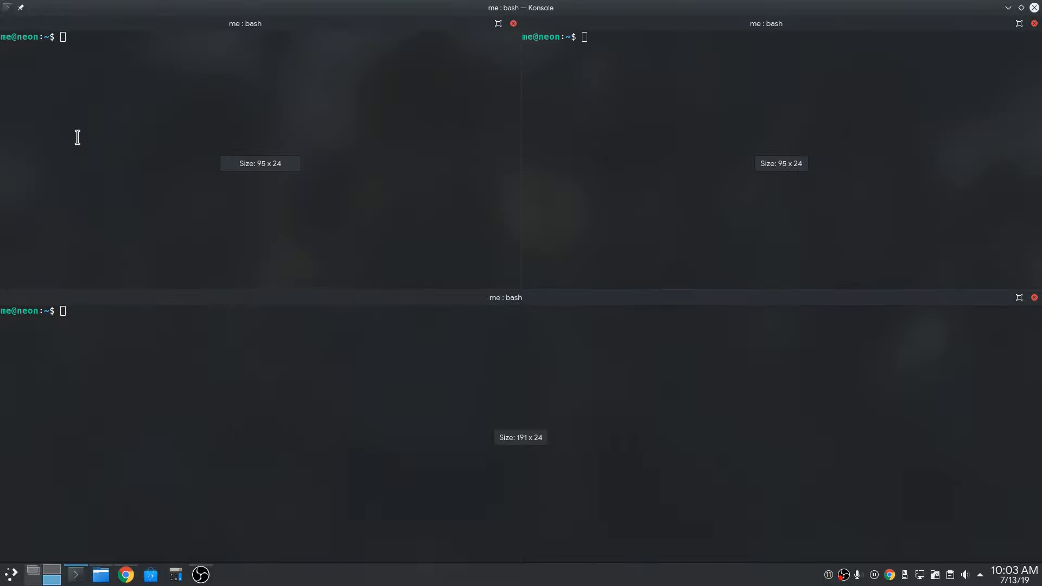
left_click_drag(505, 298, 787, 198)
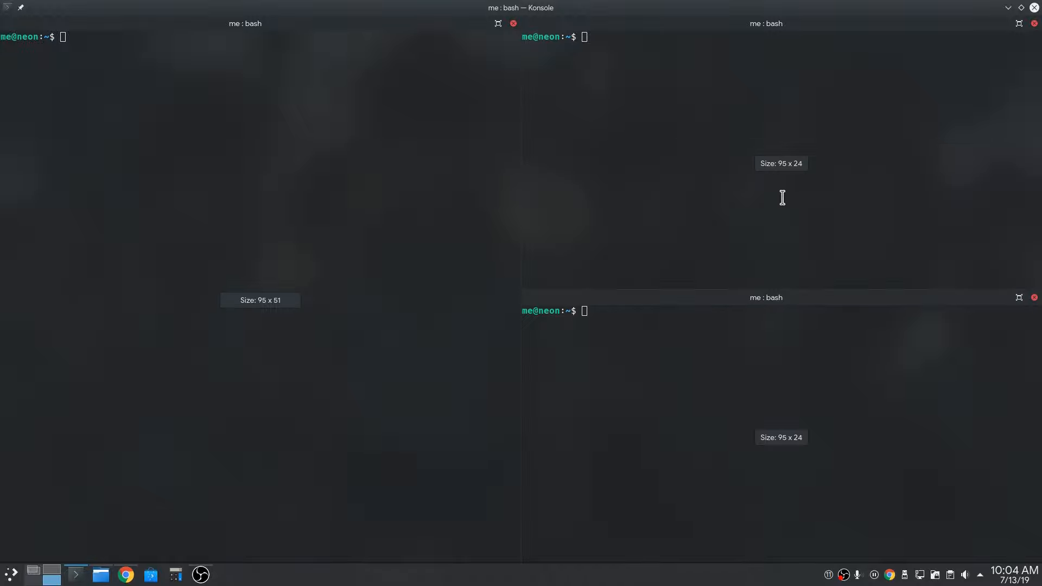
left_click_drag(719, 23, 229, 285)
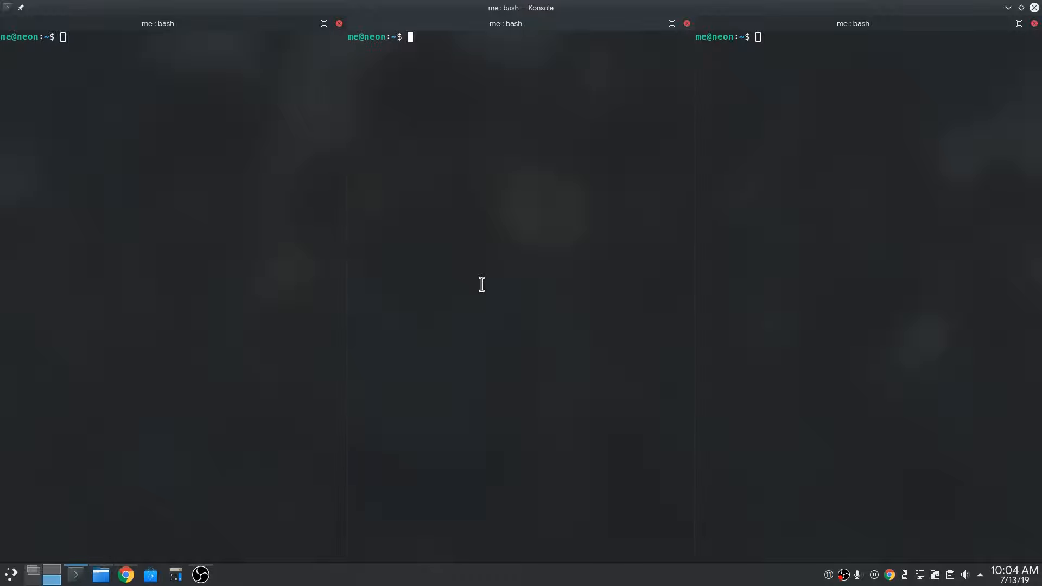
Split the middle column top/bottom and move its halves under the left and right views, forming a 2x2 grid.
key("ctrl+parenright")
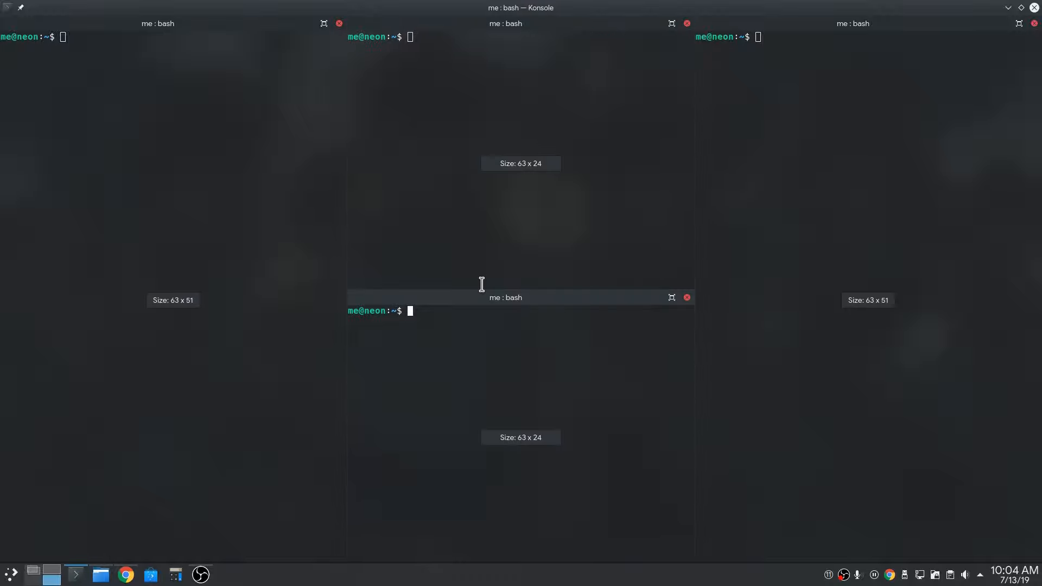
left_click_drag(497, 301, 162, 151)
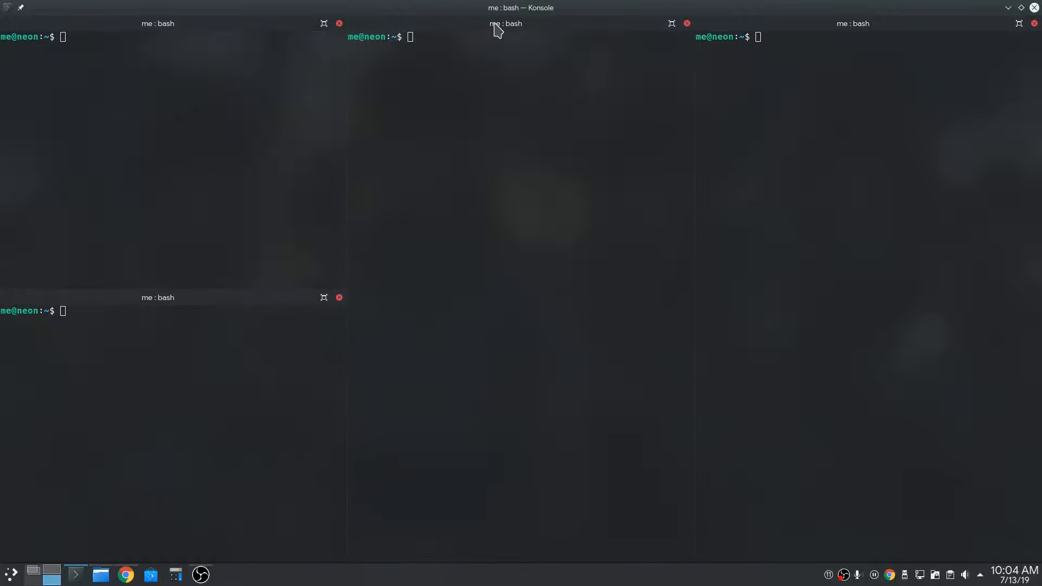
mouse_move(497, 25)
left_mouse_down()
mouse_move(894, 466)
mouse_move(890, 458)
left_mouse_up()
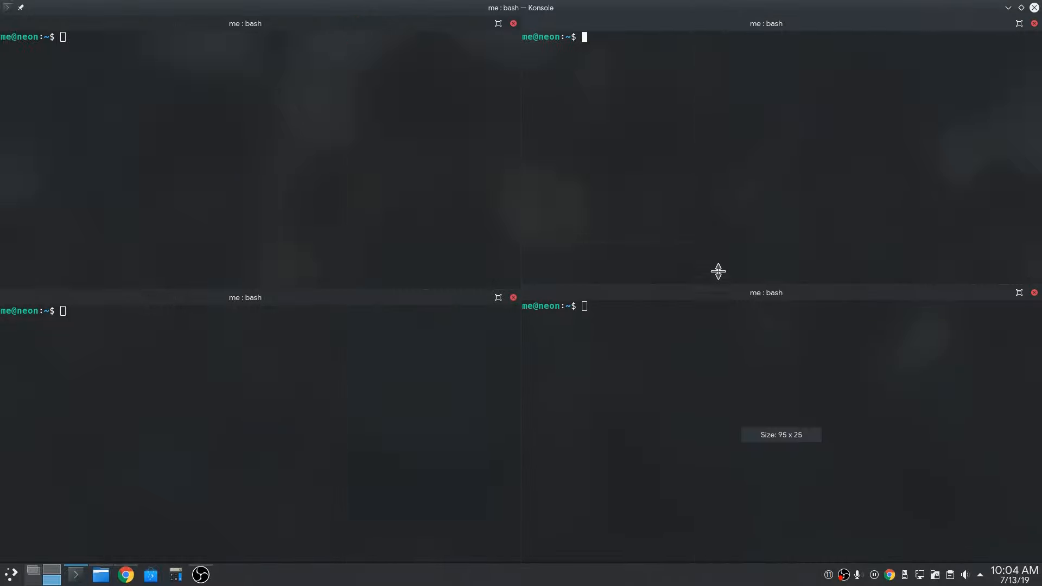
Drag the splitters to shorten the top-right and bottom-left views and widen the left column.
left_click_drag(719, 293, 712, 173)
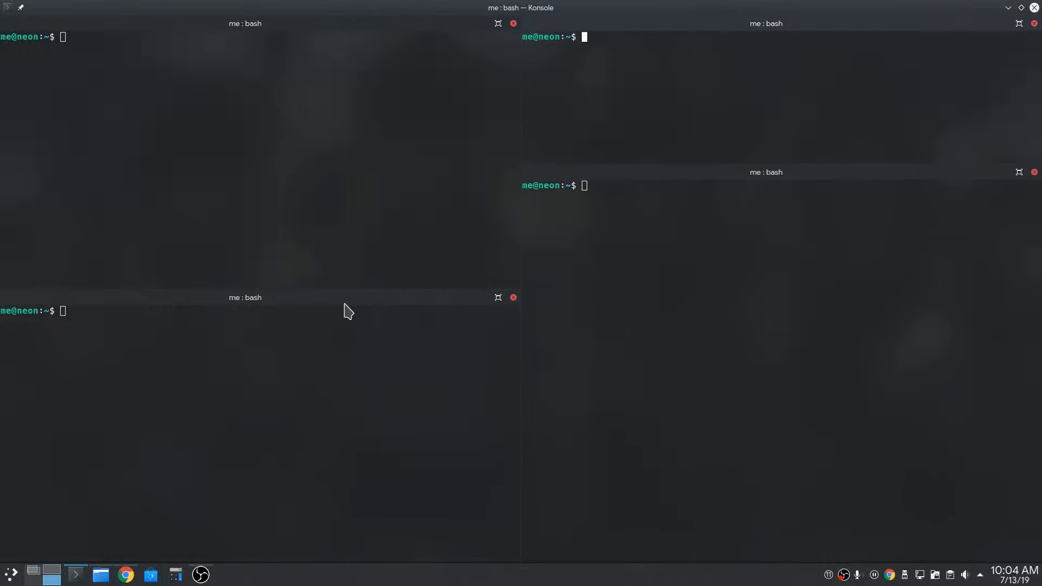
left_click_drag(348, 294, 349, 379)
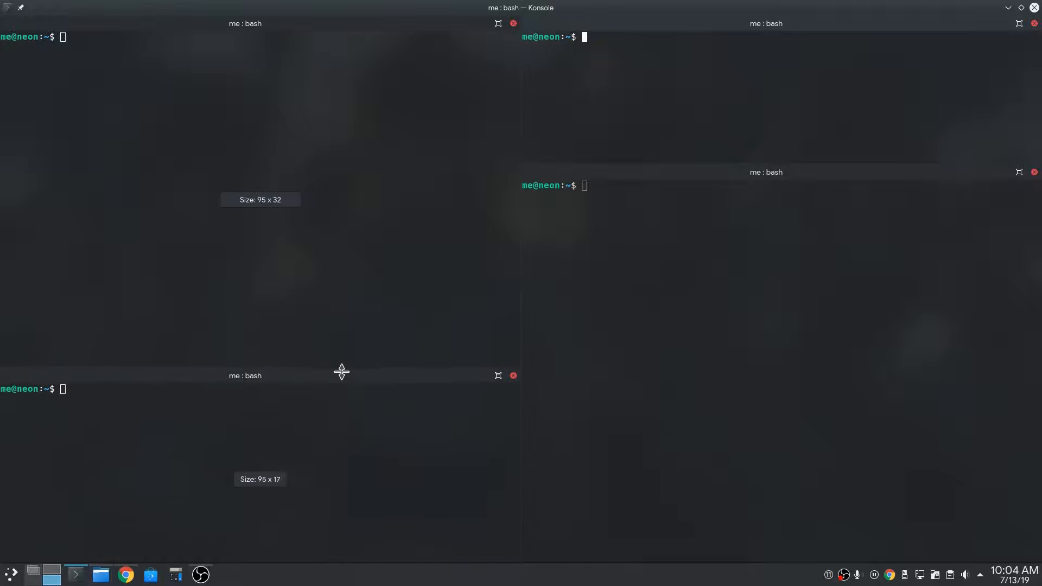
mouse_move(519, 291)
left_mouse_down()
mouse_move(389, 292)
mouse_move(596, 307)
left_mouse_up()
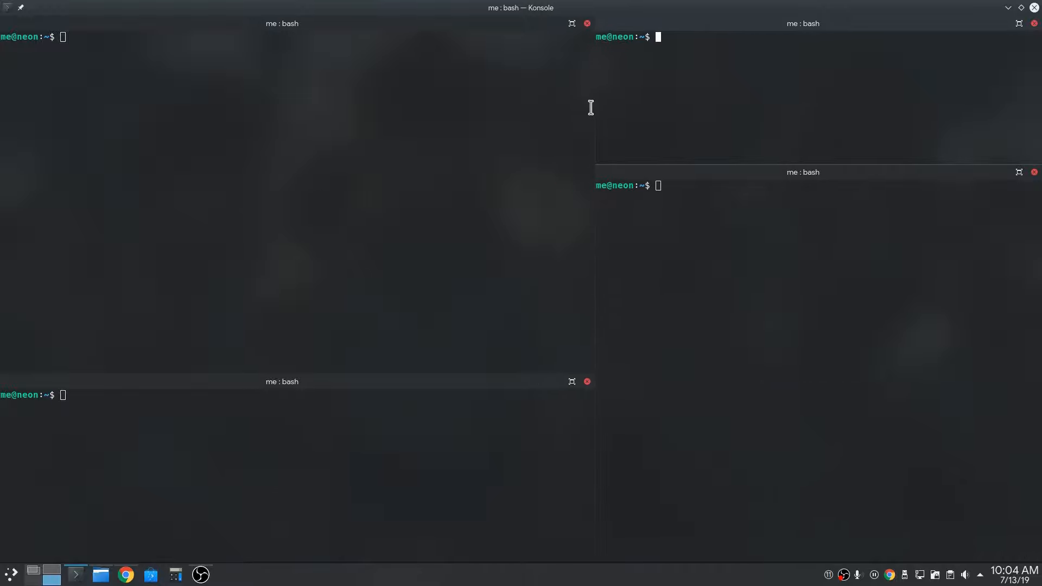
Maximize a view, restore the grid, then close the top-right and bottom-left views.
left_click(573, 23)
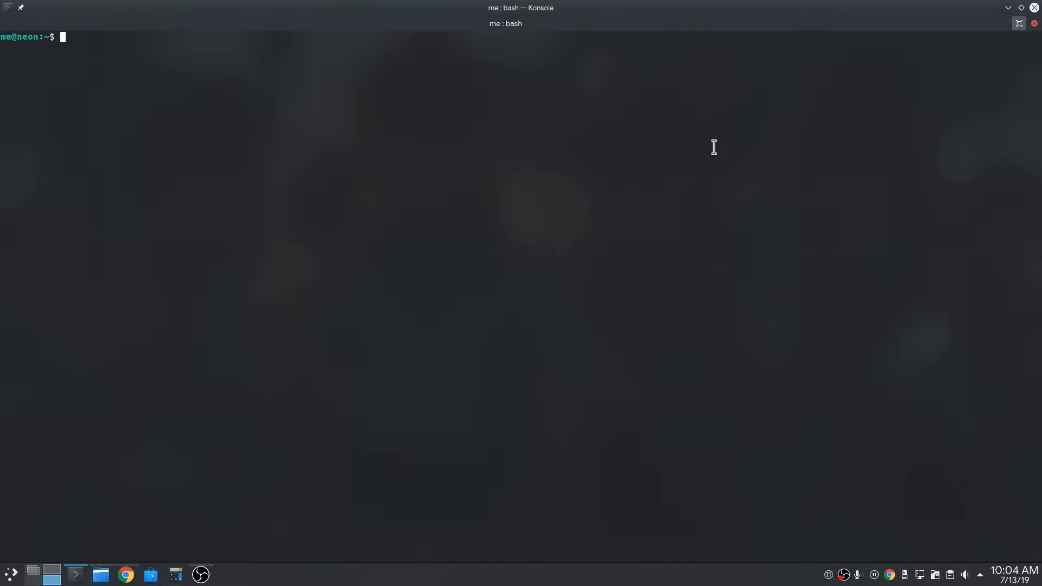
left_click(1019, 25)
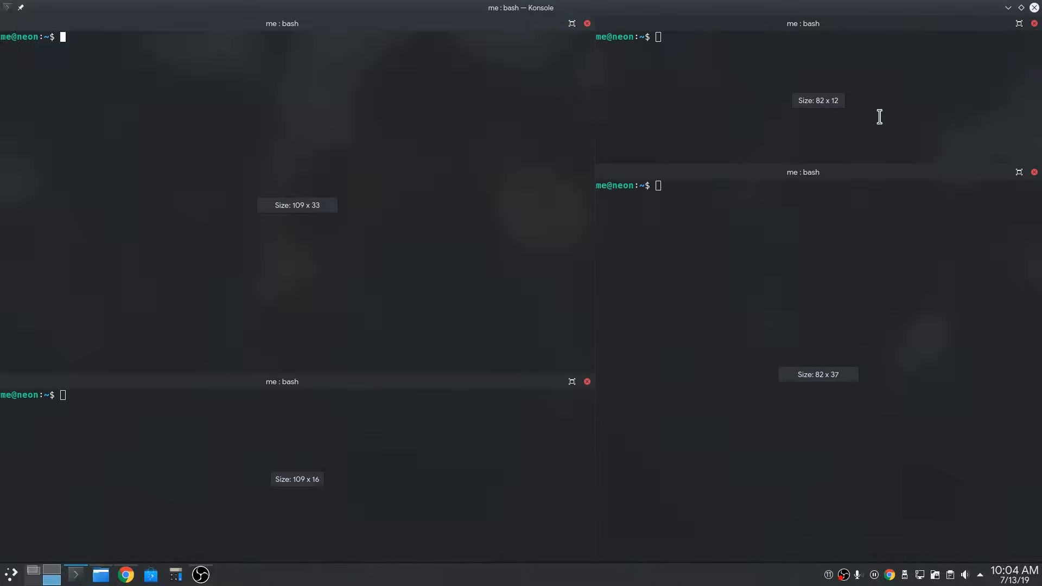
left_click(1035, 22)
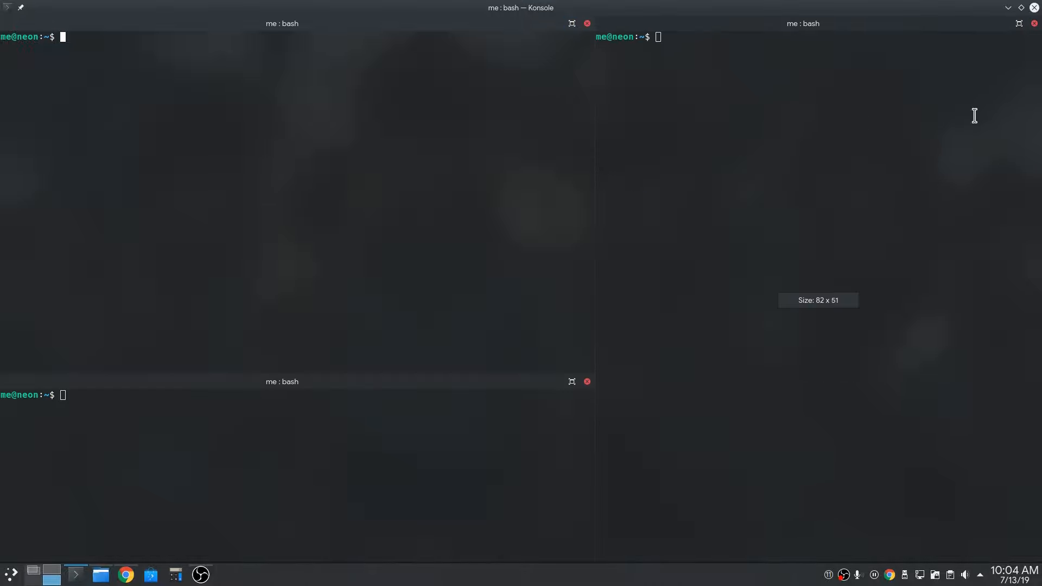
left_click(587, 23)
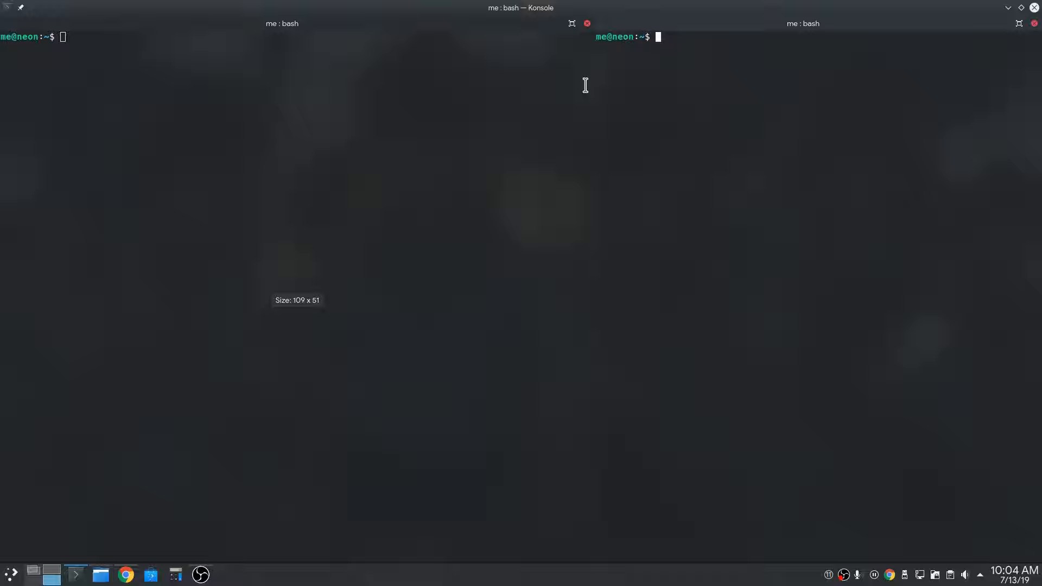
Even out the two remaining views' widths, maximize one and restore the side-by-side pair.
left_click_drag(525, 30, 705, 286)
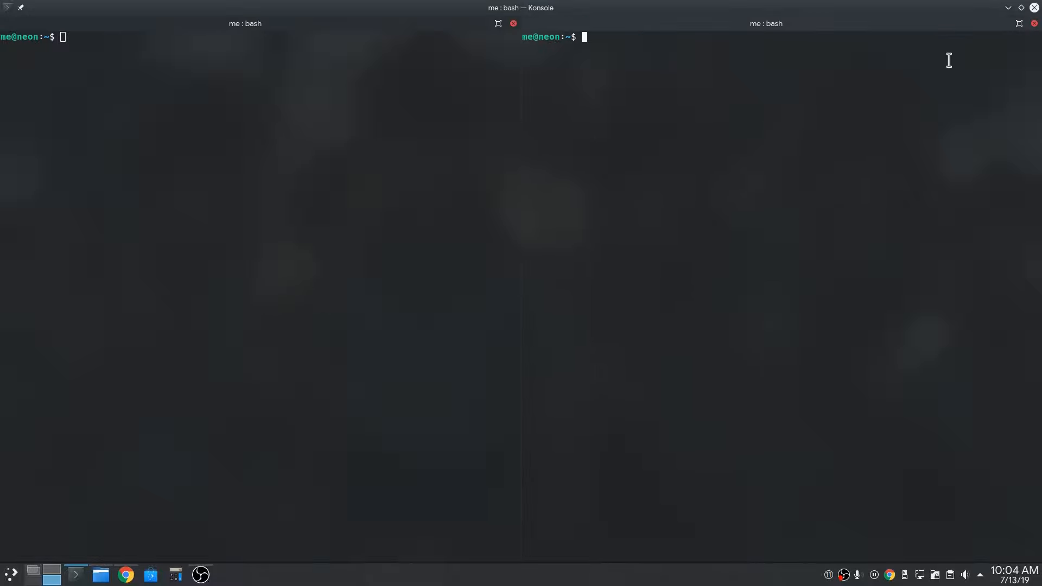
left_click(1019, 23)
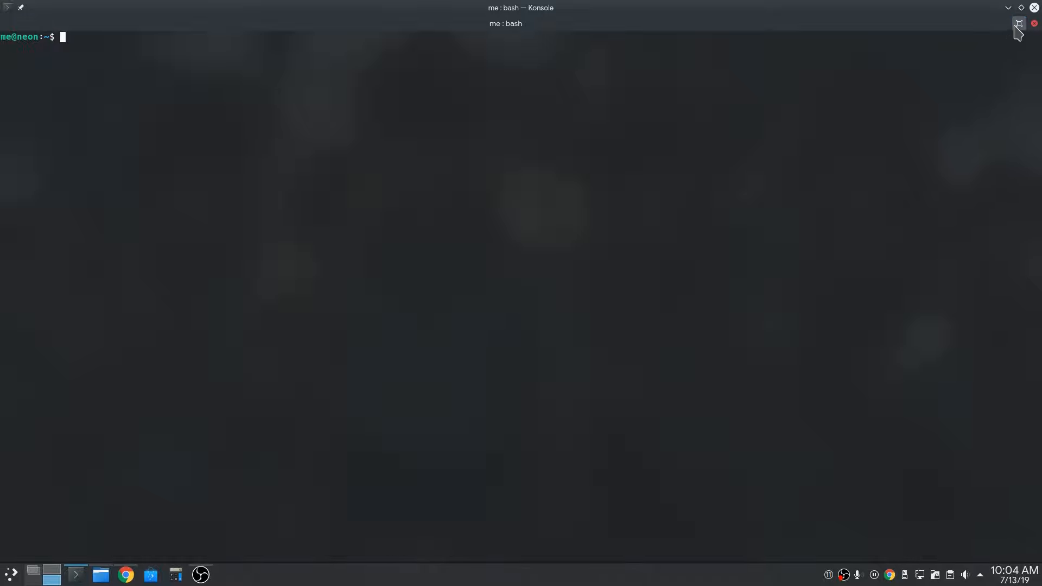
left_click(1019, 24)
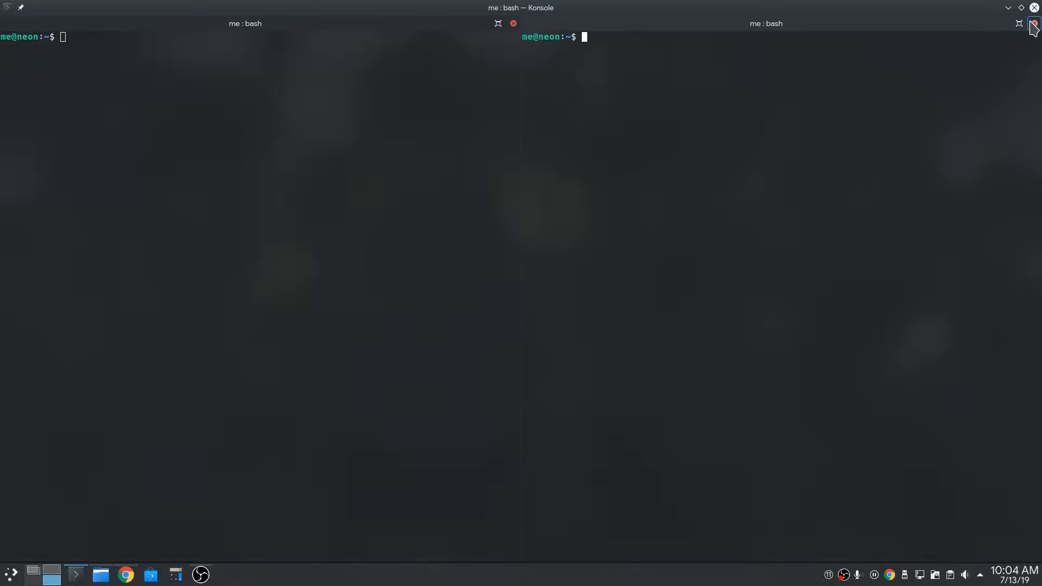